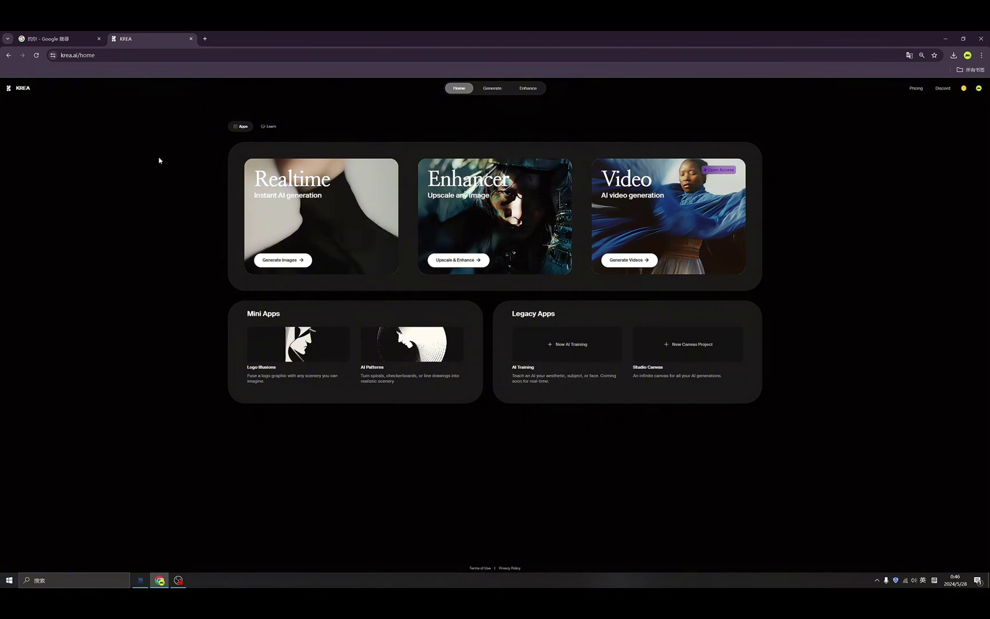
- From the Krea home screen, open New AI Training and choose Train New
{"action": "left_click", "coordinate": [562, 350]}
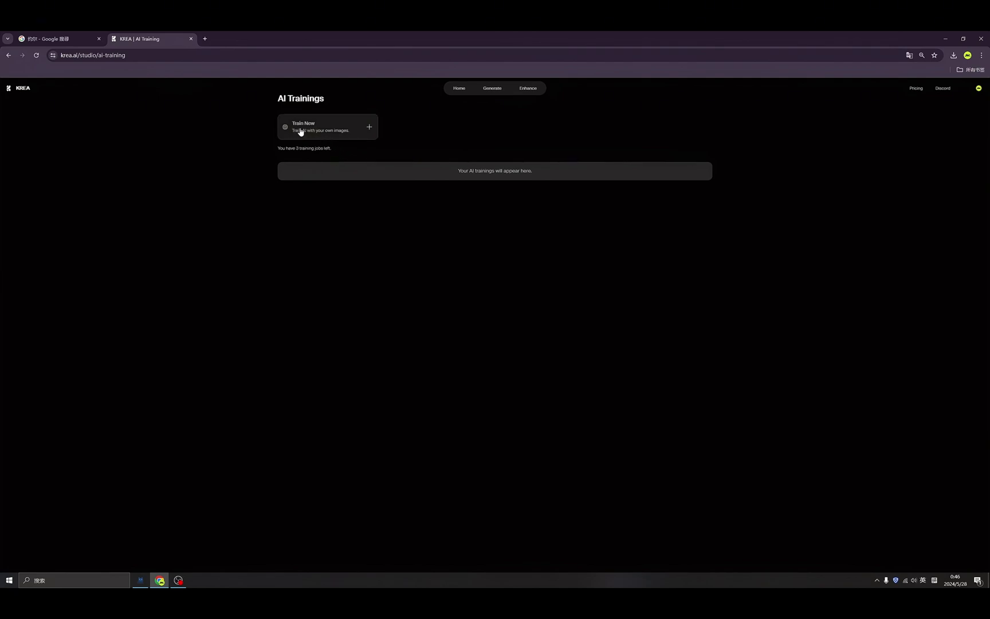
{"action": "left_click", "coordinate": [349, 131]}
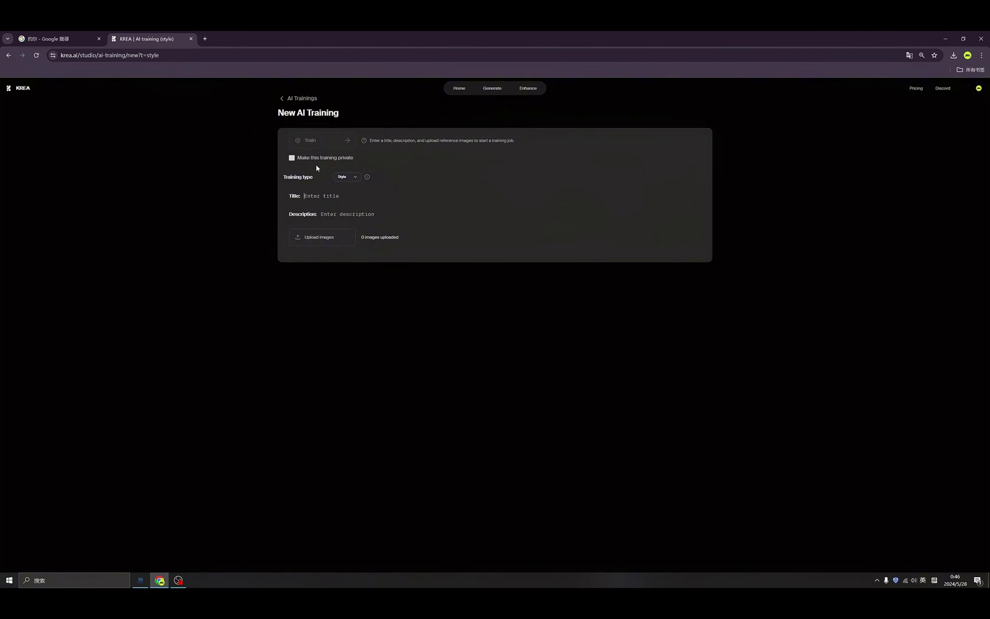
- Choose Person as the training type, titled 'My first Krea Model' with description 'New model'
{"action": "left_click", "coordinate": [345, 177]}
{"action": "left_click", "coordinate": [352, 196]}
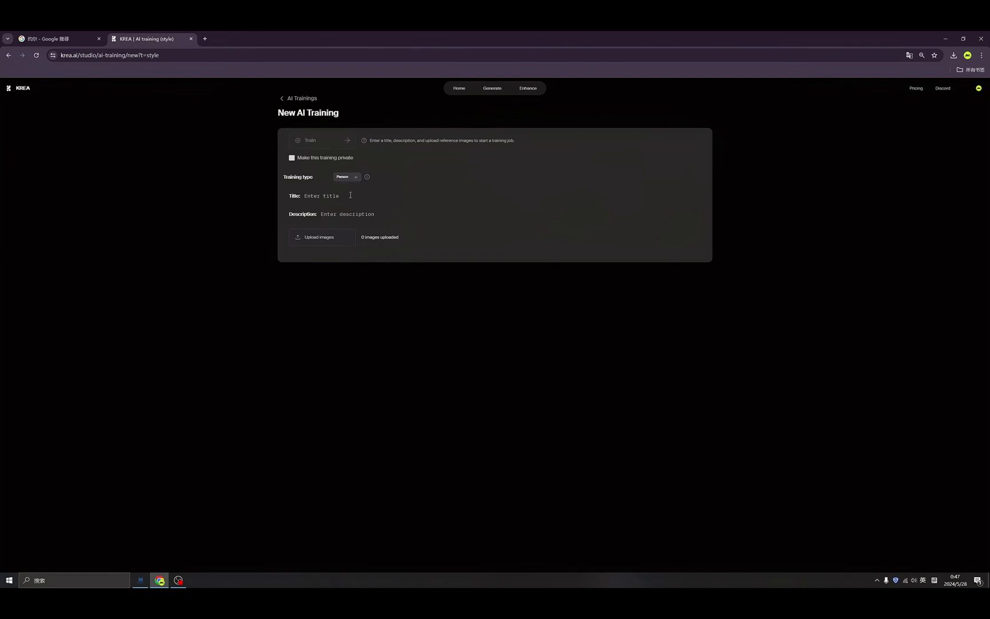
{"action": "left_click", "coordinate": [317, 197]}
{"action": "type", "text": "My first Krea Model"}
{"action": "left_click", "coordinate": [340, 220]}
{"action": "left_click", "coordinate": [340, 220]}
{"action": "type", "text": "New model 1"}
- Make the training private, then switch to the Google image search results
{"action": "left_click", "coordinate": [292, 158]}
{"action": "left_click", "coordinate": [290, 160]}
{"action": "left_click", "coordinate": [364, 196]}
{"action": "left_click", "coordinate": [57, 39]}
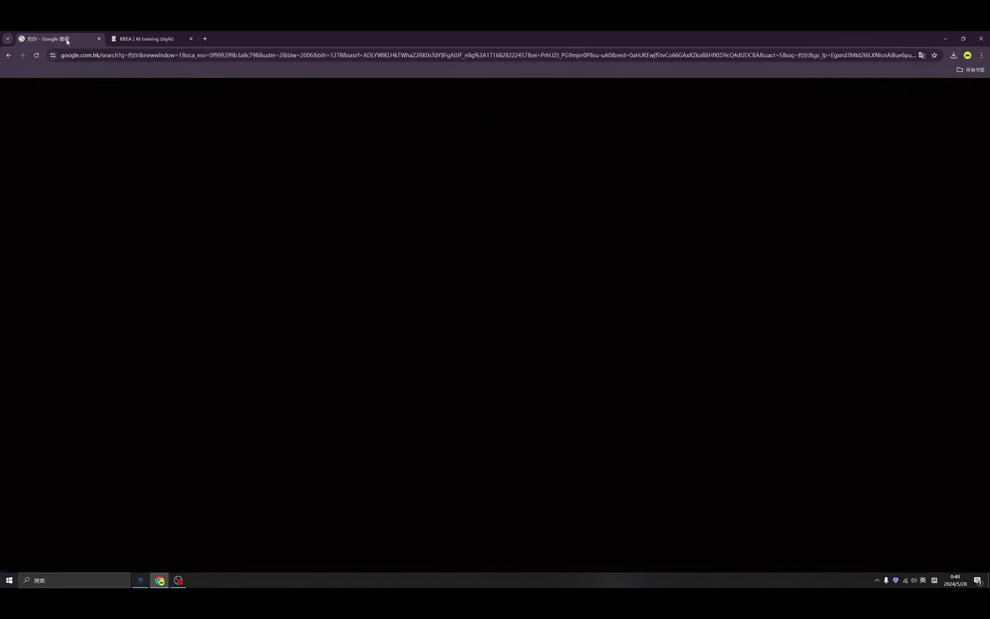
- Open the desktop Model folder beside the browser and bring up Krea's image upload picker
{"action": "scroll", "coordinate": [495, 326], "scroll_direction": "up", "scroll_amount": 10}
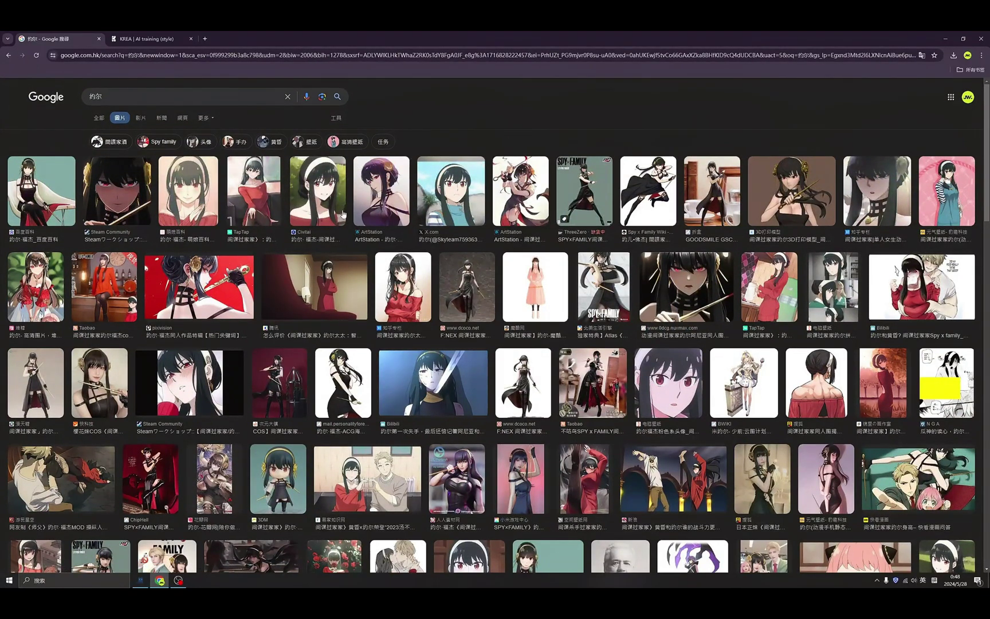
{"action": "double_click", "coordinate": [298, 40]}
{"action": "double_click", "coordinate": [72, 195]}
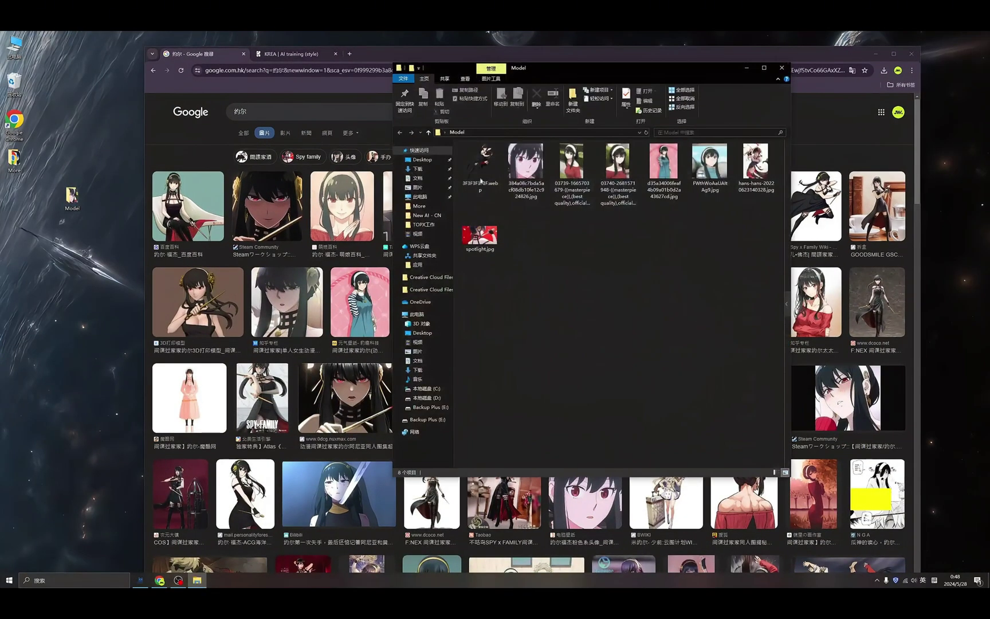
{"action": "left_click_drag", "start_coordinate": [617, 71], "coordinate": [255, 115]}
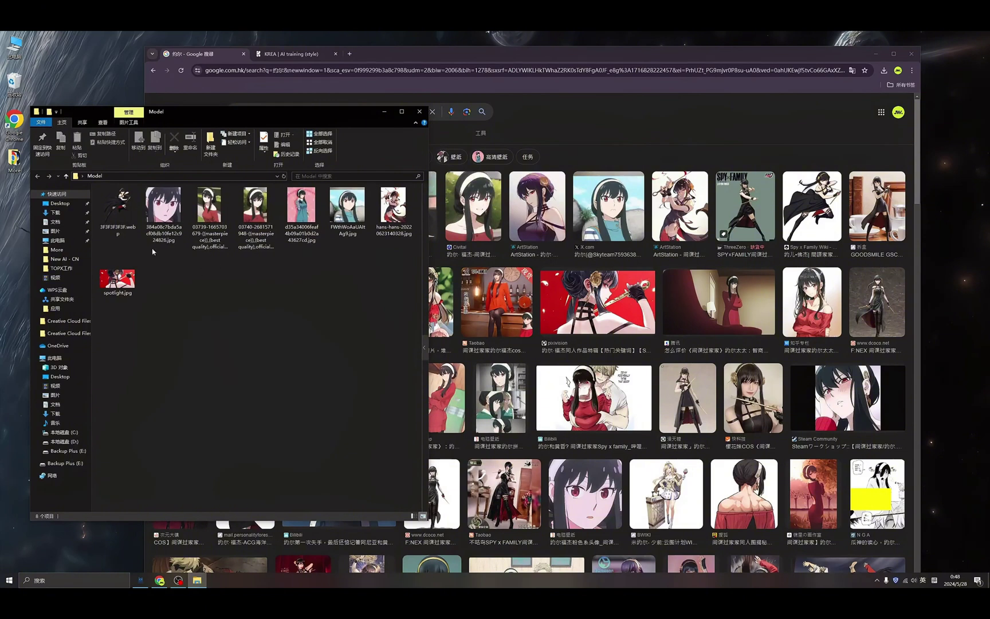
{"action": "left_click", "coordinate": [295, 54]}
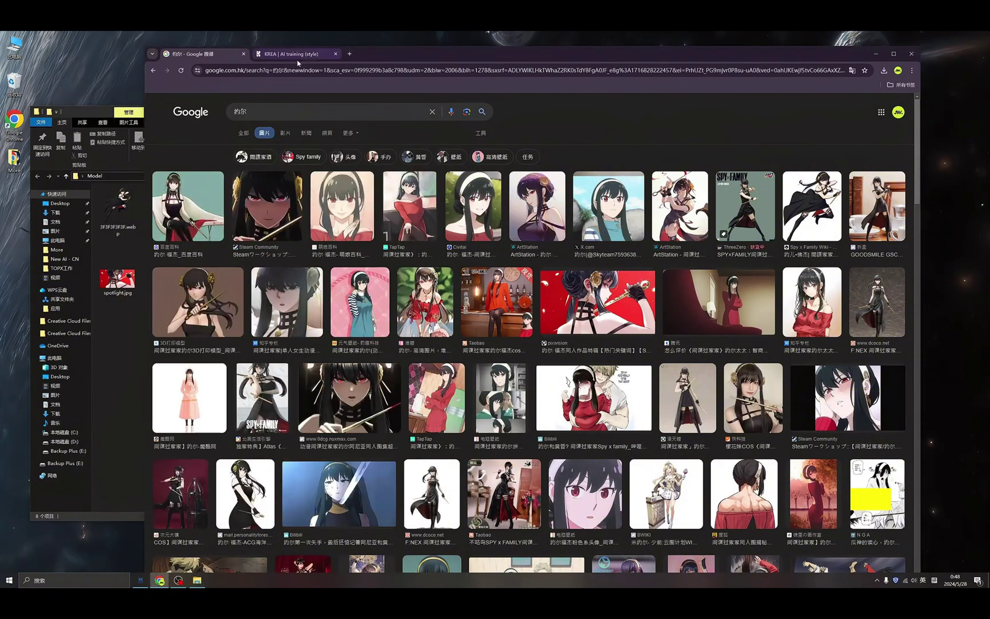
{"action": "left_click_drag", "start_coordinate": [410, 56], "coordinate": [516, 65]}
{"action": "left_click", "coordinate": [469, 263]}
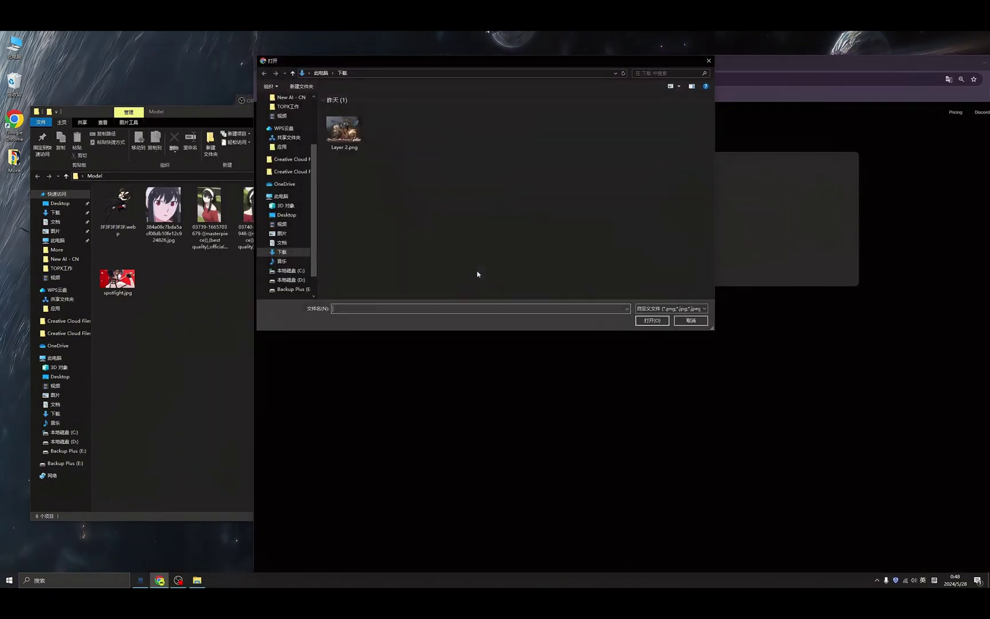
- Select all eight images in Desktop > Model and upload them to the training
{"action": "scroll", "coordinate": [314, 179], "scroll_direction": "up", "scroll_amount": 3}
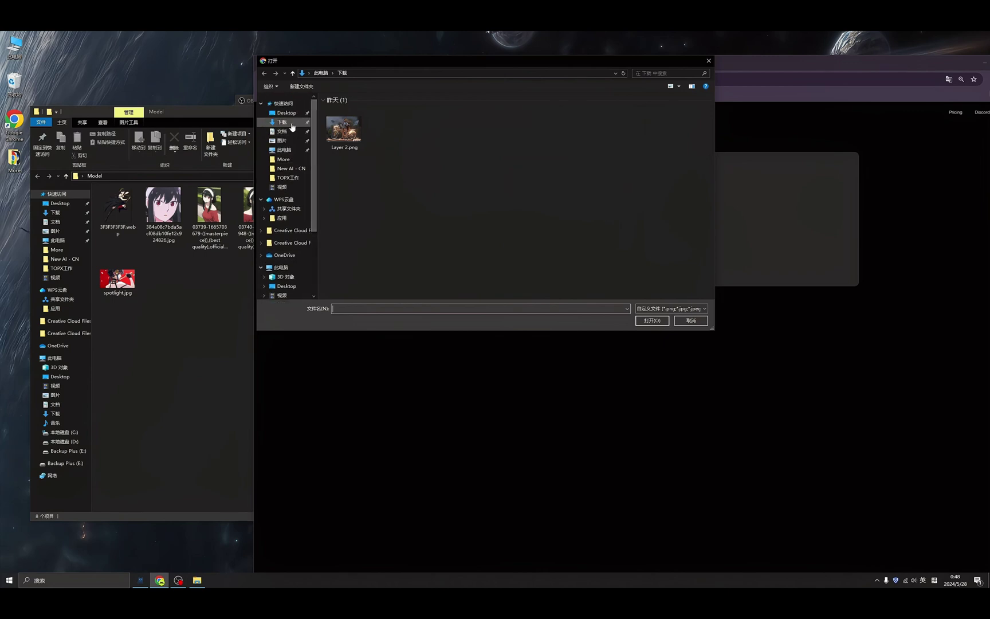
{"action": "left_click", "coordinate": [286, 112]}
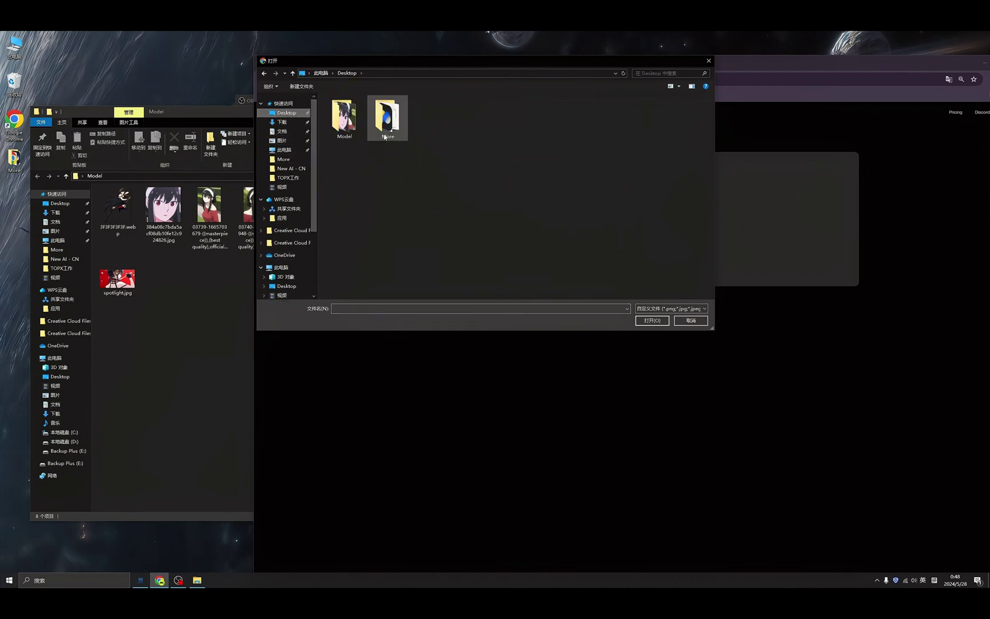
{"action": "double_click", "coordinate": [344, 118]}
{"action": "left_click_drag", "start_coordinate": [675, 199], "coordinate": [324, 92]}
{"action": "left_click", "coordinate": [652, 320]}
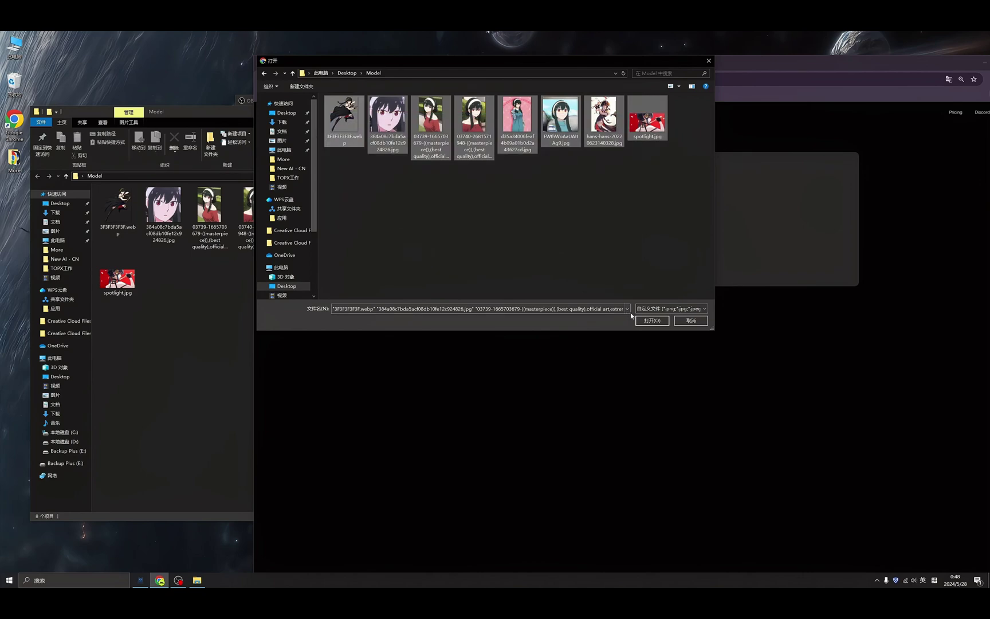
{"action": "left_click_drag", "start_coordinate": [539, 64], "coordinate": [448, 54]}
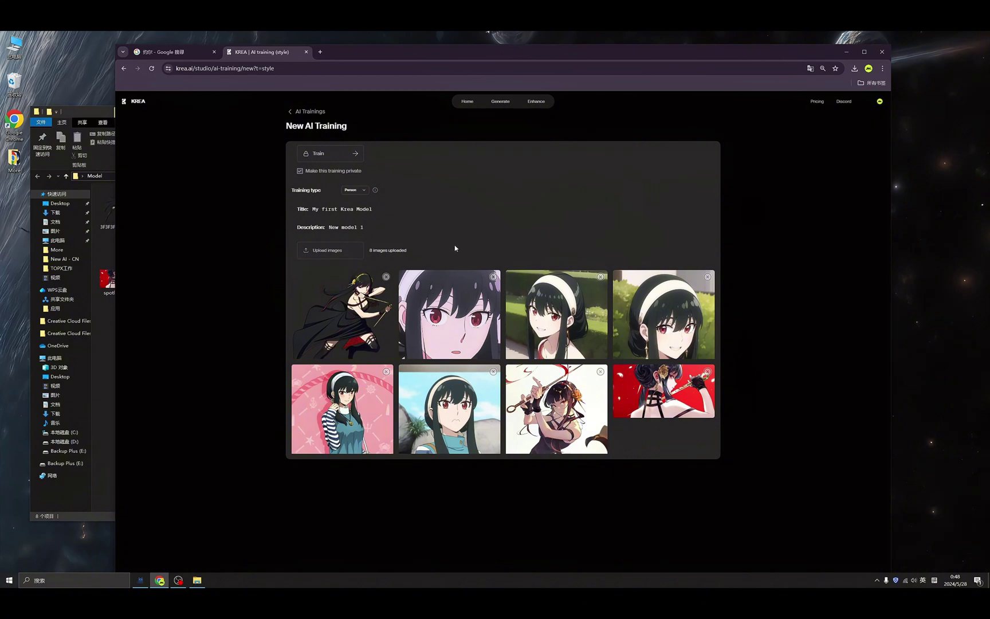
- Submit My first Krea Model and start its training job
{"action": "left_click", "coordinate": [334, 157]}
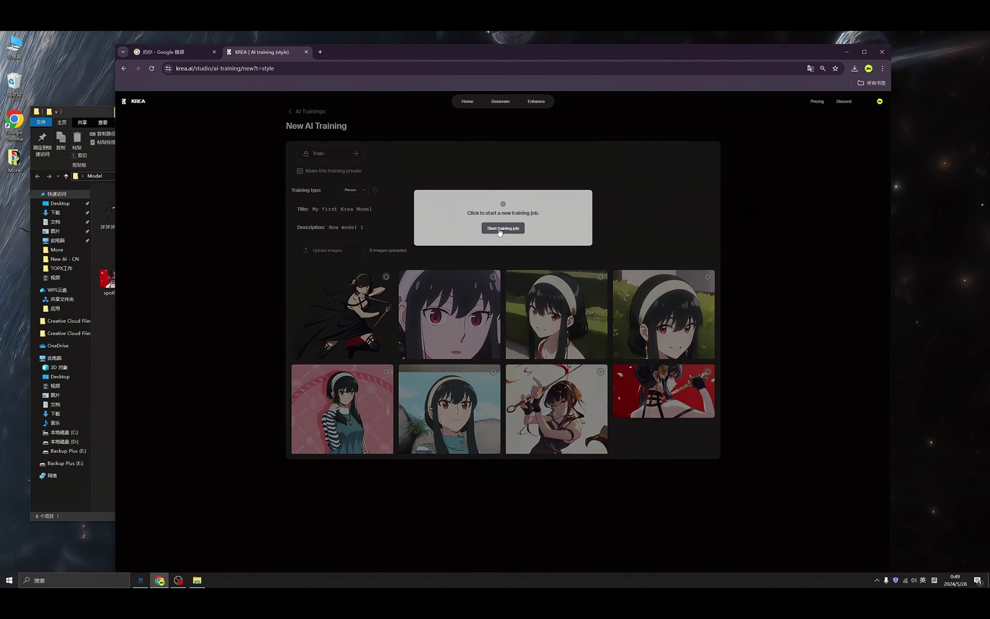
{"action": "left_click", "coordinate": [503, 232]}
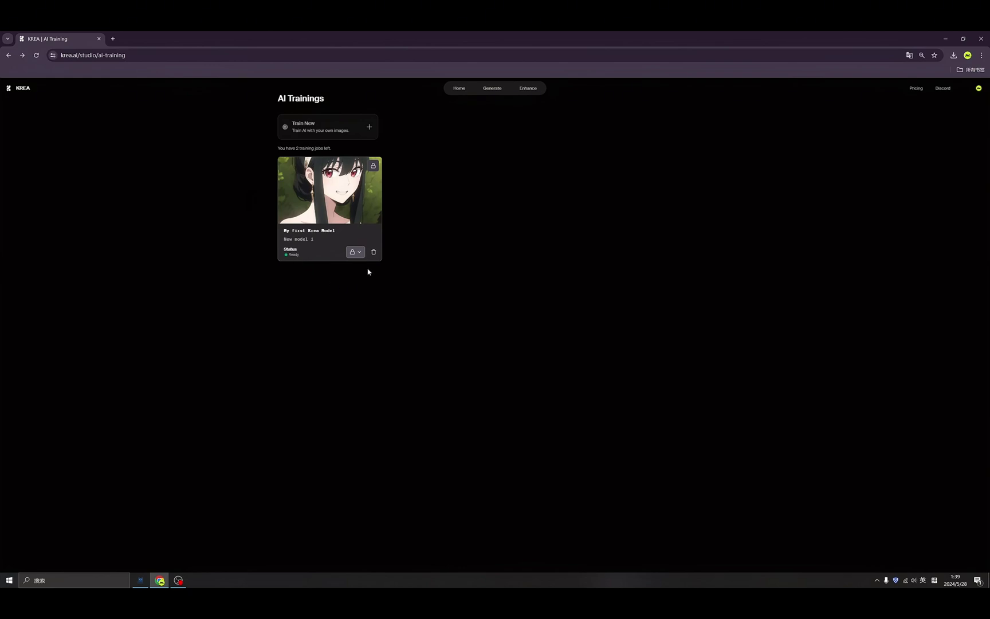
- Return Home, go to Studio Canvas recent projects, and create a new project
{"action": "left_click", "coordinate": [458, 90]}
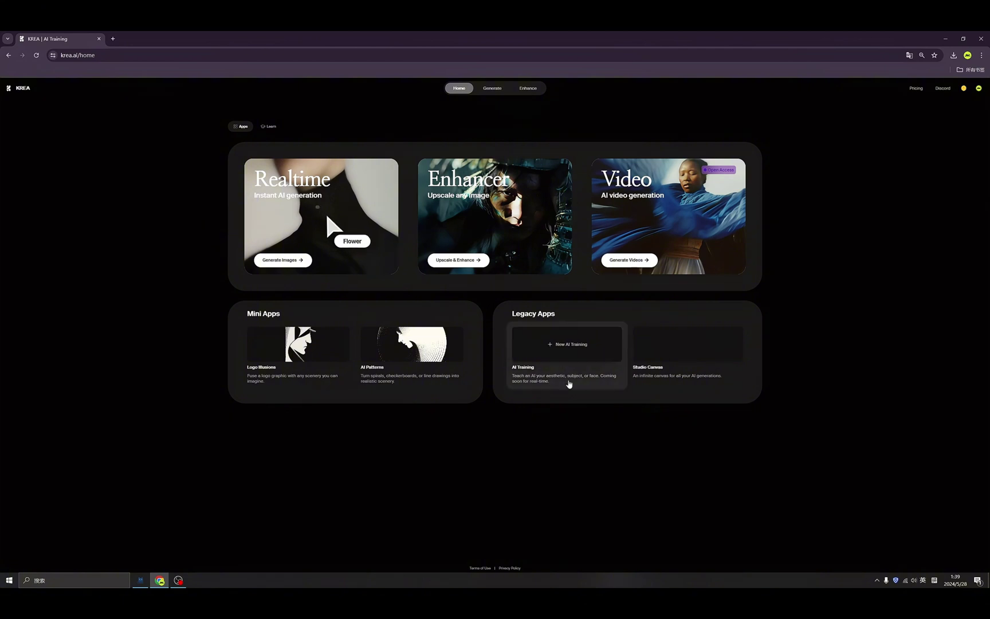
{"action": "left_click", "coordinate": [662, 354]}
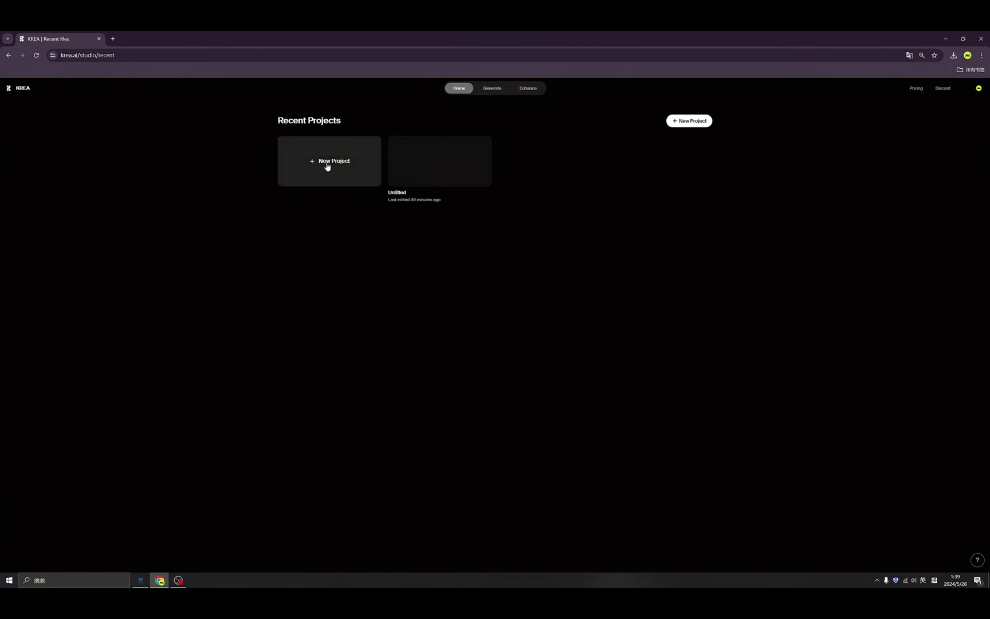
{"action": "left_click", "coordinate": [336, 168]}
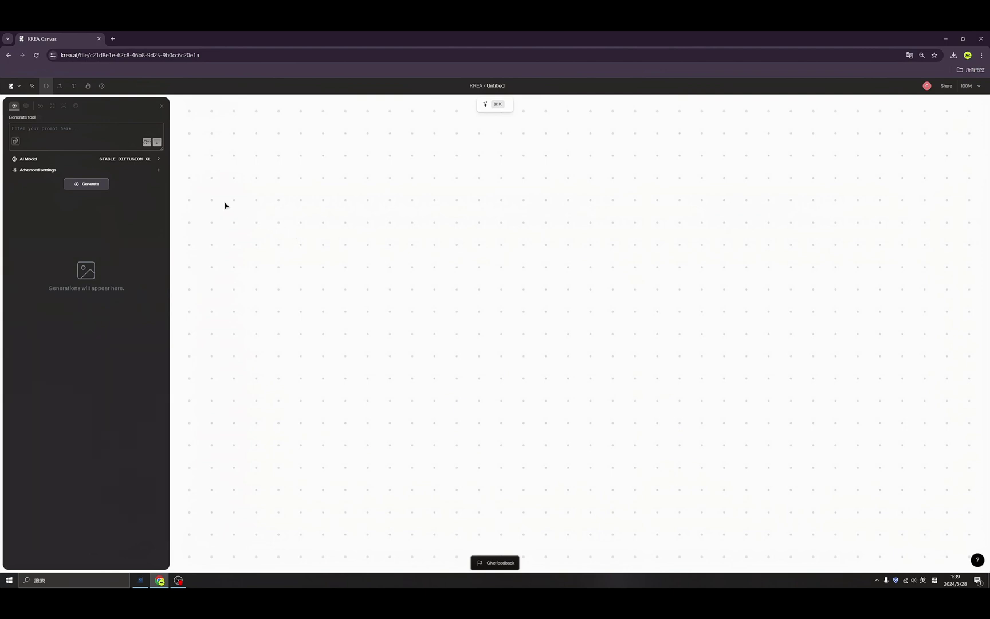
- Browse the Community, KREA, Starred and My models lists, then pick My first Krea Model
{"action": "left_click", "coordinate": [123, 160]}
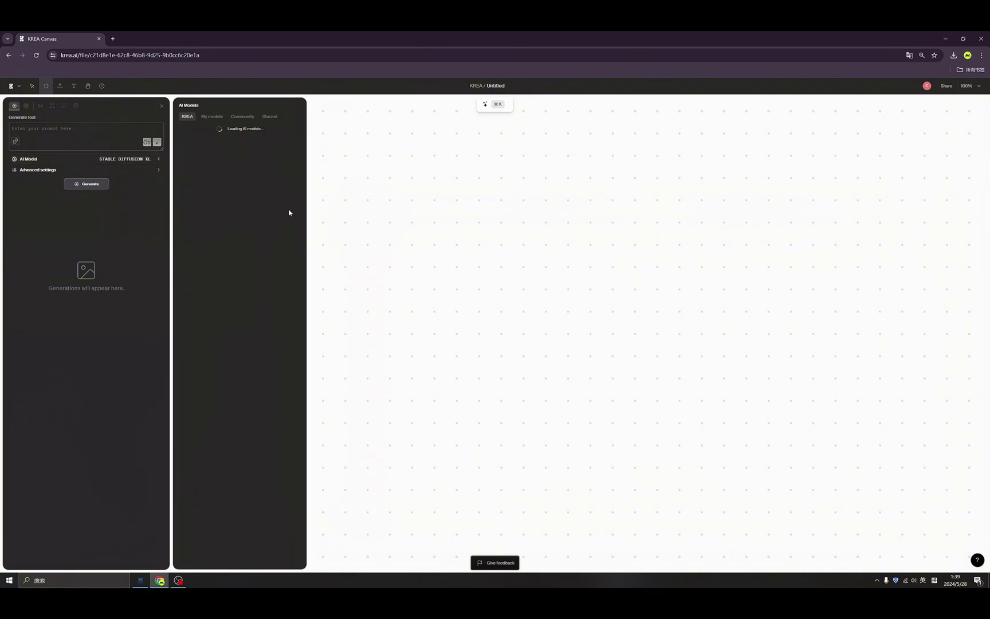
{"action": "left_click", "coordinate": [241, 117]}
{"action": "scroll", "coordinate": [250, 397], "scroll_direction": "down", "scroll_amount": 4}
{"action": "scroll", "coordinate": [250, 397], "scroll_direction": "up", "scroll_amount": 4}
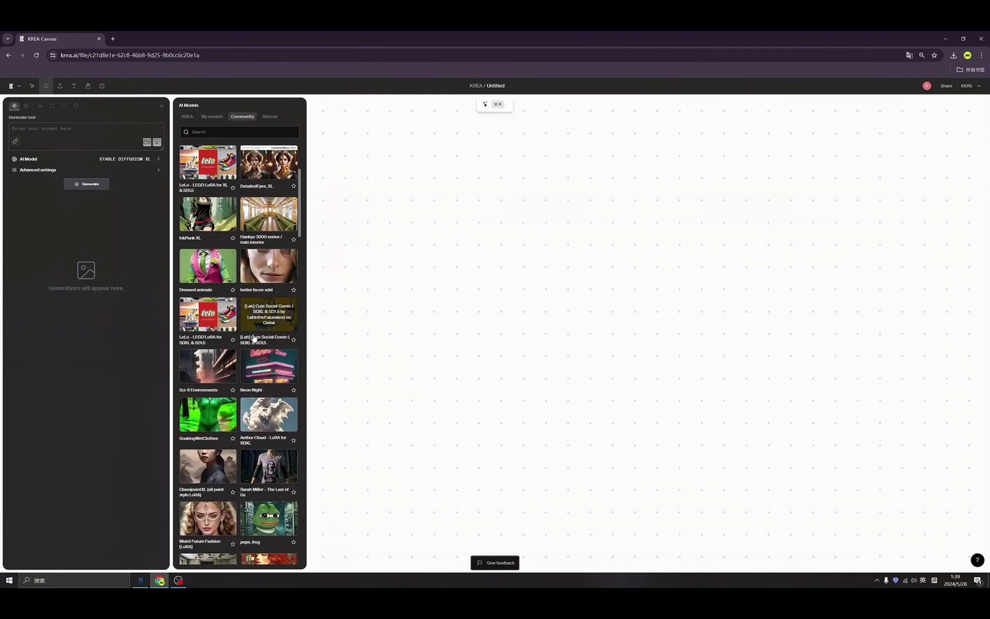
{"action": "left_click", "coordinate": [213, 117]}
{"action": "left_click", "coordinate": [189, 118]}
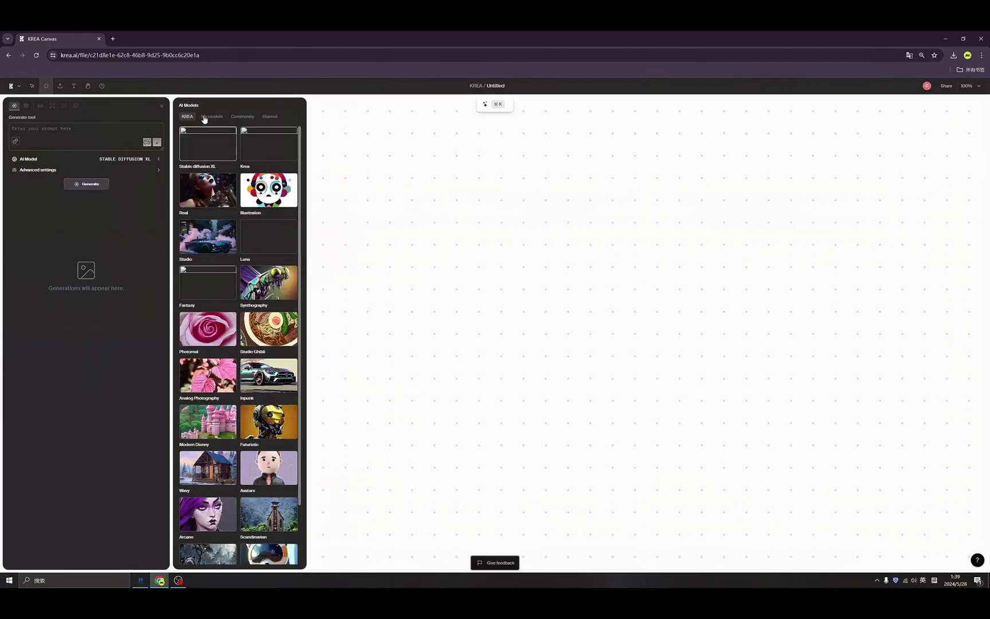
{"action": "left_click", "coordinate": [270, 118]}
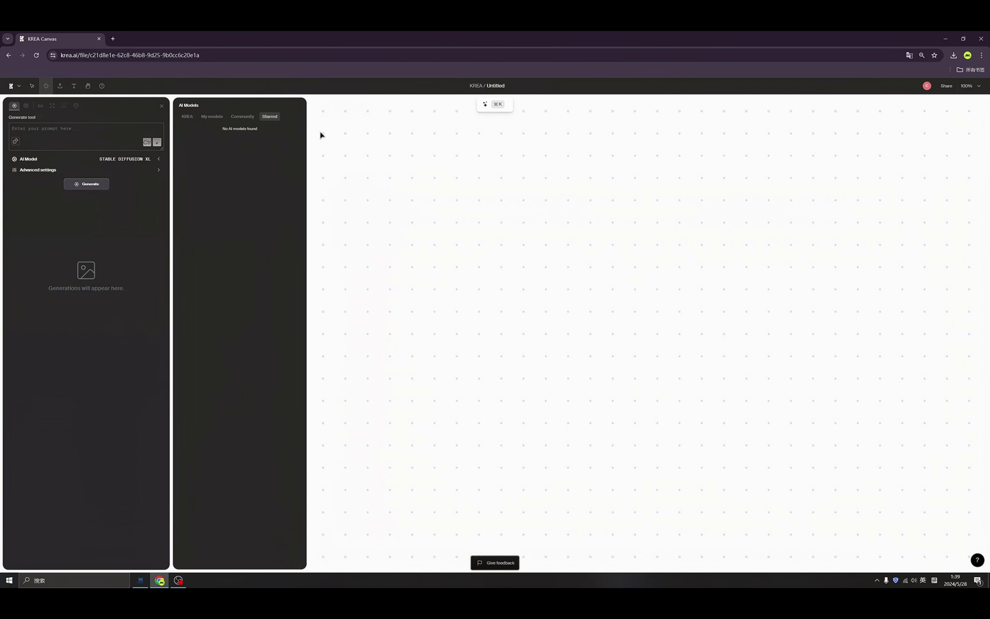
{"action": "left_click", "coordinate": [210, 118]}
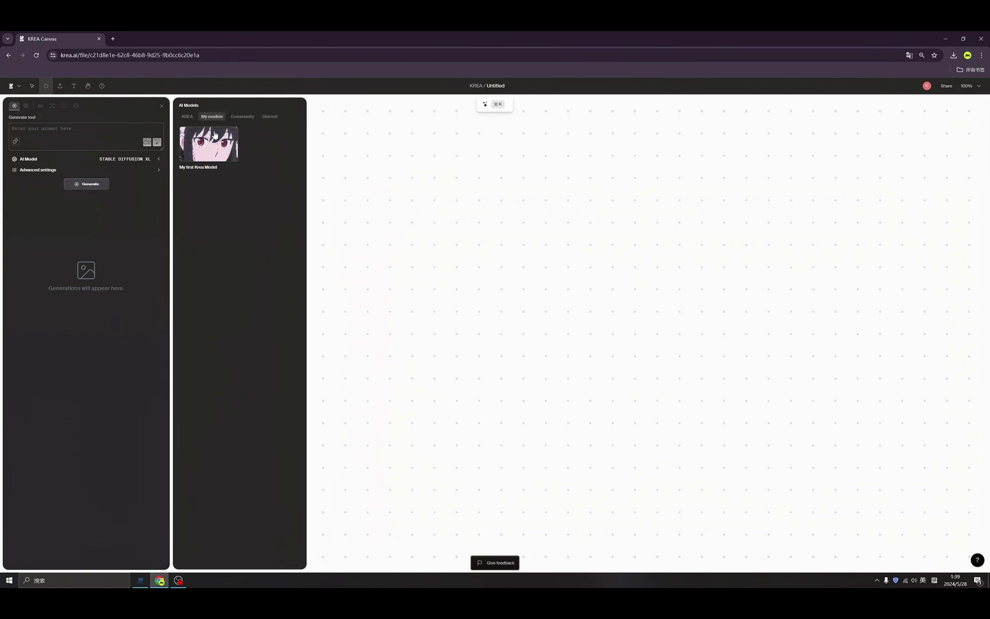
{"action": "left_click", "coordinate": [223, 160]}
- Generate images from 'A beautiful girl with car', trying another aspect ratio in Advanced settings
{"action": "left_click", "coordinate": [102, 135]}
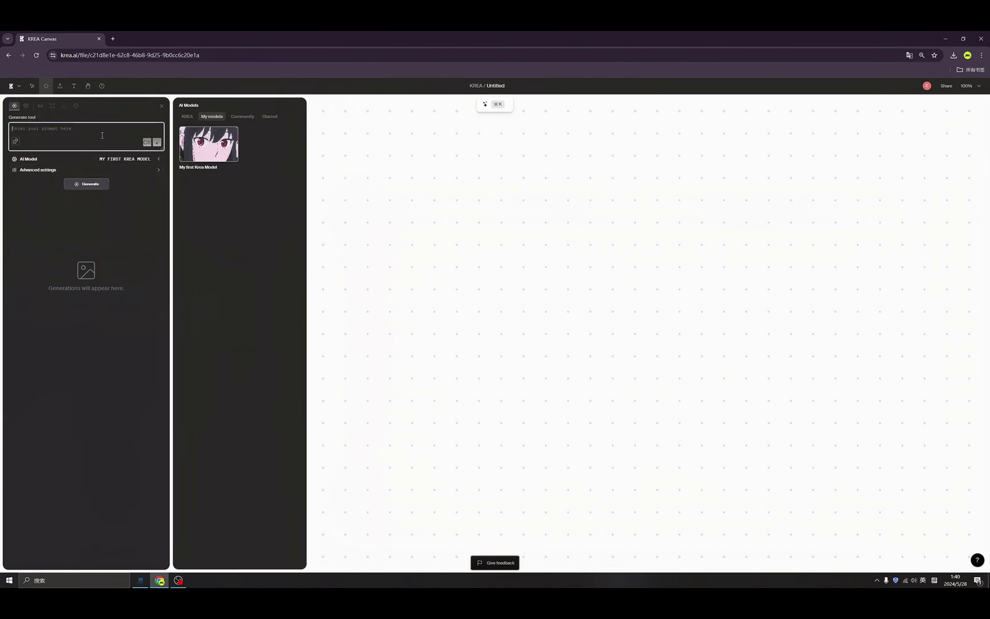
{"action": "type", "text": "A beautiful girl with car"}
{"action": "left_click", "coordinate": [97, 187]}
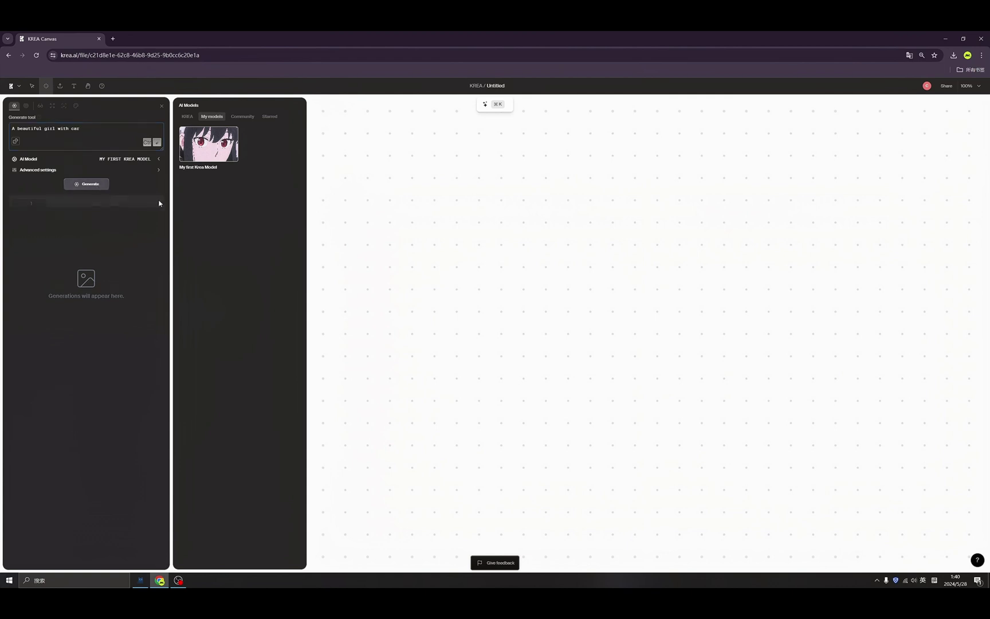
{"action": "left_click", "coordinate": [57, 171]}
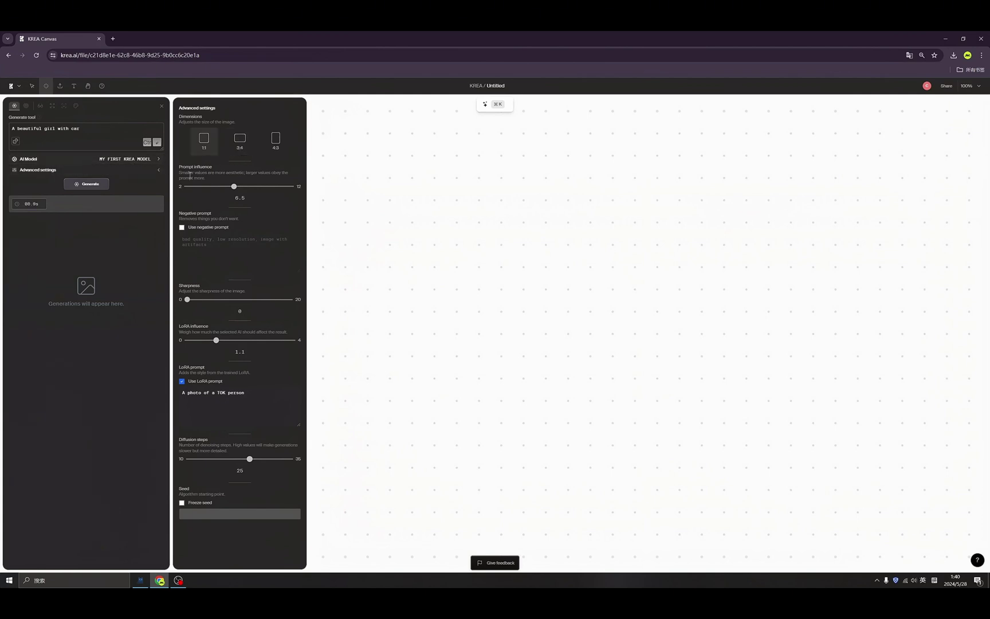
{"action": "left_click", "coordinate": [237, 139]}
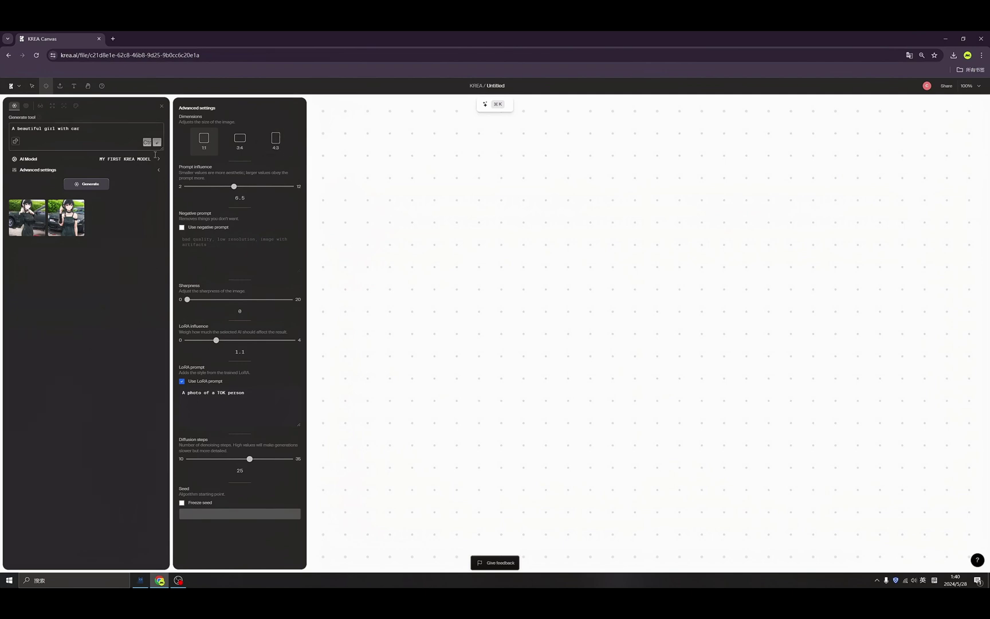
{"action": "left_click", "coordinate": [80, 170]}
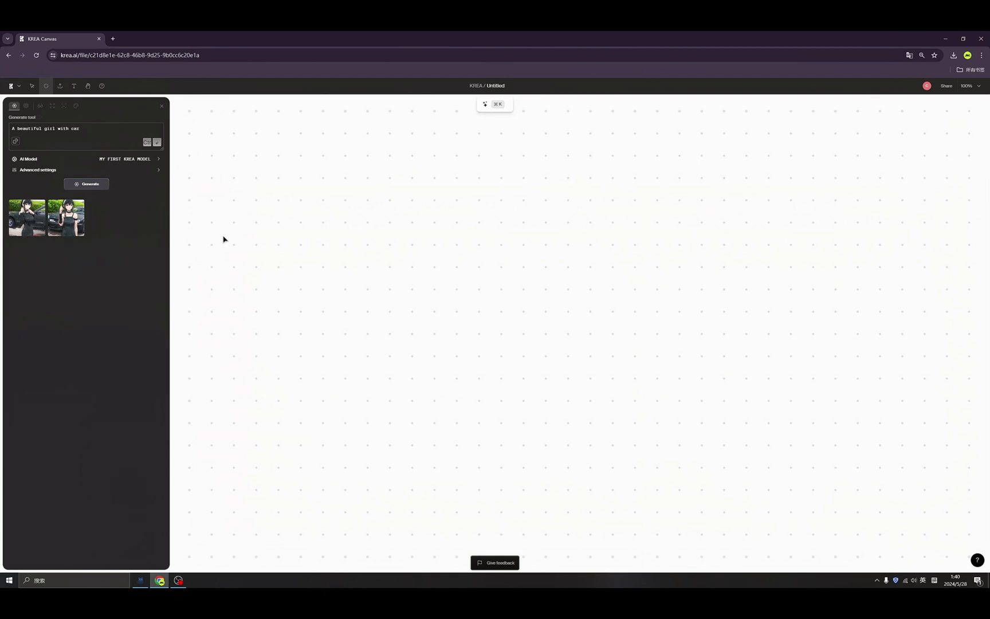
- Place the first generated car image on the canvas and select it
{"action": "left_click", "coordinate": [26, 217]}
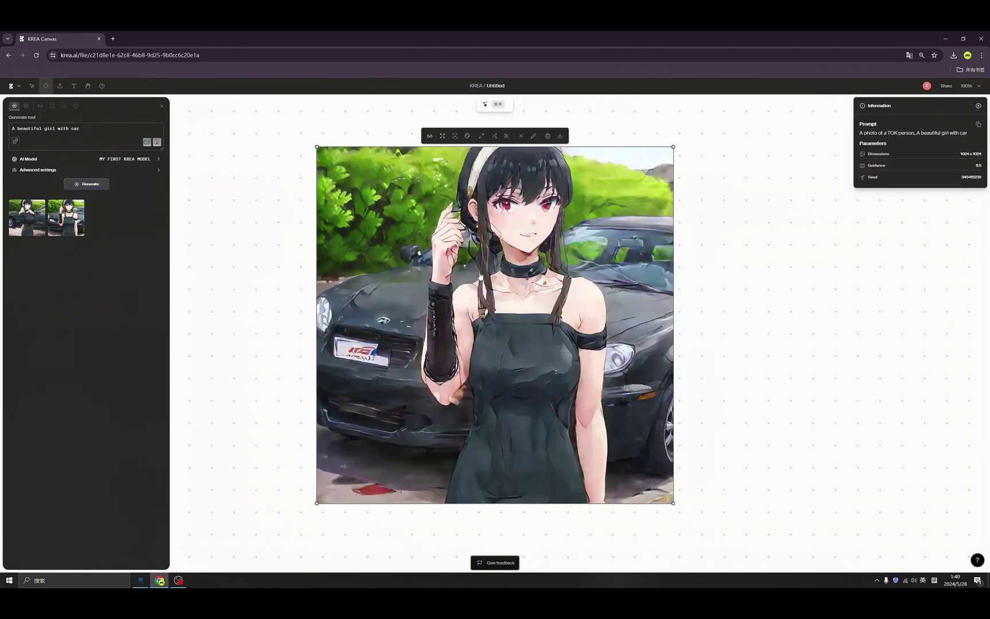
{"action": "left_click", "coordinate": [732, 299]}
{"action": "left_click", "coordinate": [503, 277]}
- Open the desktop Model folder, then return to a full-screen Krea canvas with nothing selected
{"action": "left_click_drag", "start_coordinate": [349, 41], "coordinate": [401, 39]}
{"action": "double_click", "coordinate": [14, 159]}
{"action": "left_click_drag", "start_coordinate": [337, 165], "coordinate": [299, 135]}
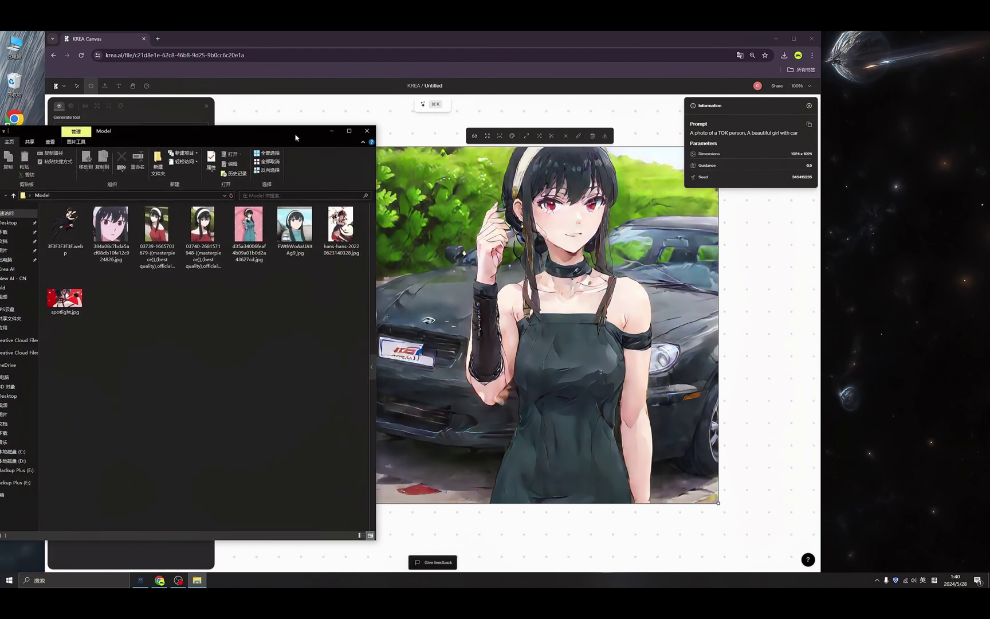
{"action": "left_click", "coordinate": [643, 37]}
{"action": "double_click", "coordinate": [599, 43]}
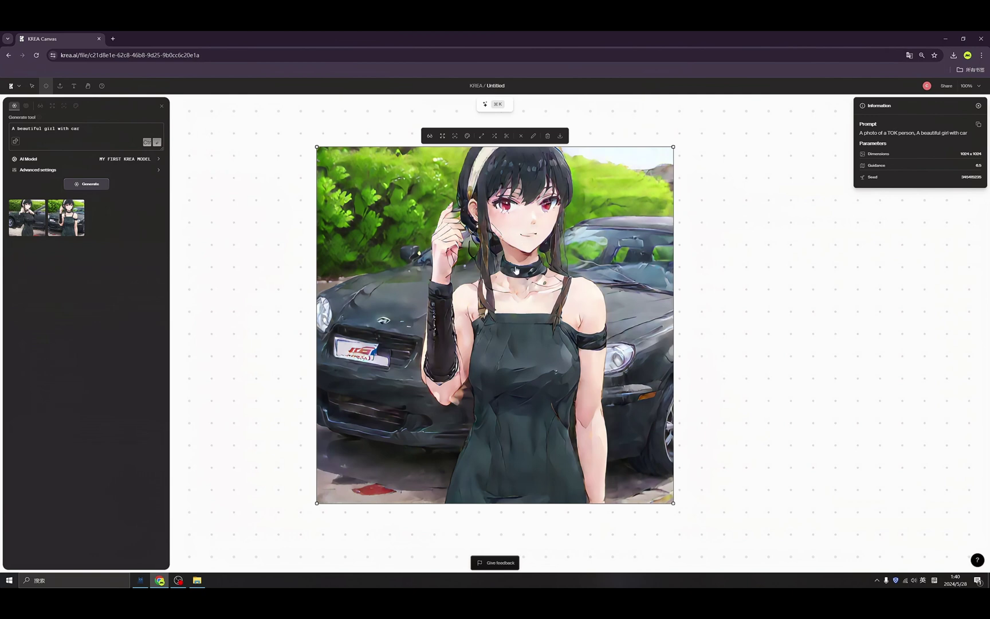
{"action": "left_click", "coordinate": [281, 240]}
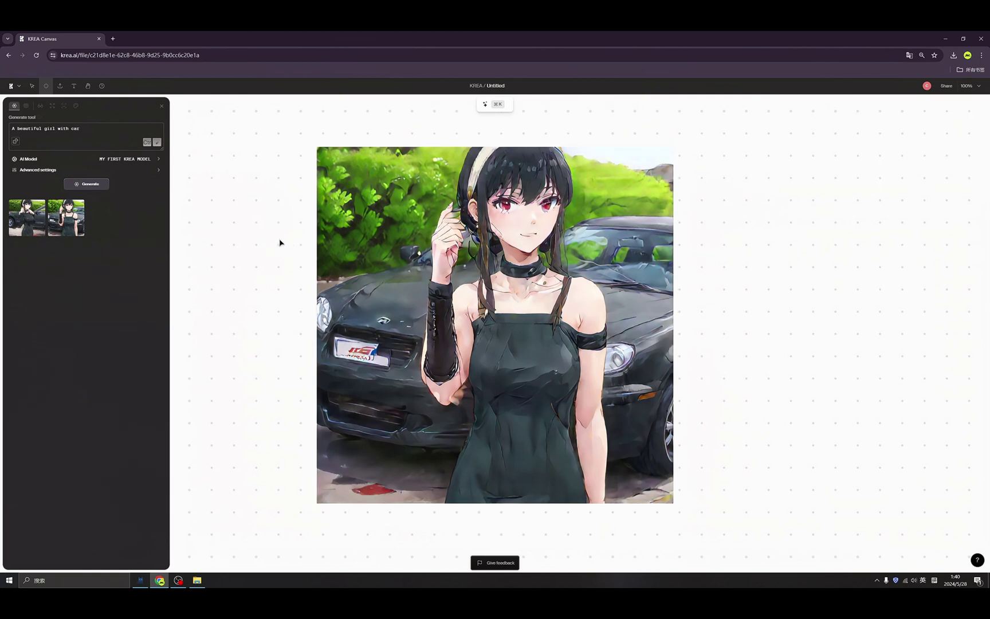
- Preview the red-top reference picture from the Model folder, then go back to the canvas
{"action": "left_click_drag", "start_coordinate": [347, 44], "coordinate": [526, 48]}
{"action": "left_click_drag", "start_coordinate": [131, 130], "coordinate": [114, 93]}
{"action": "double_click", "coordinate": [198, 194]}
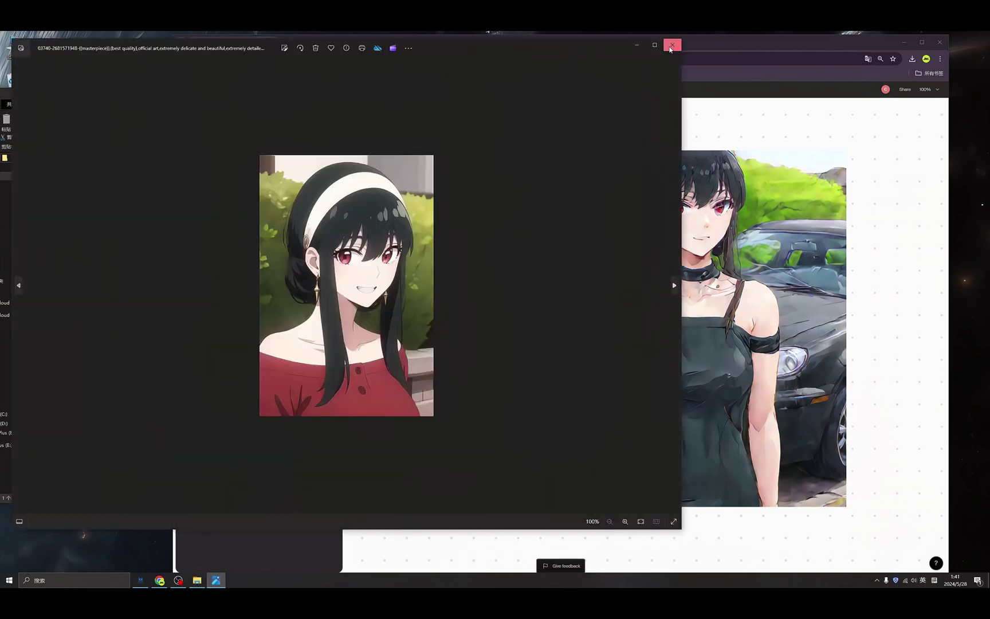
{"action": "left_click", "coordinate": [673, 45]}
{"action": "left_click", "coordinate": [368, 246]}
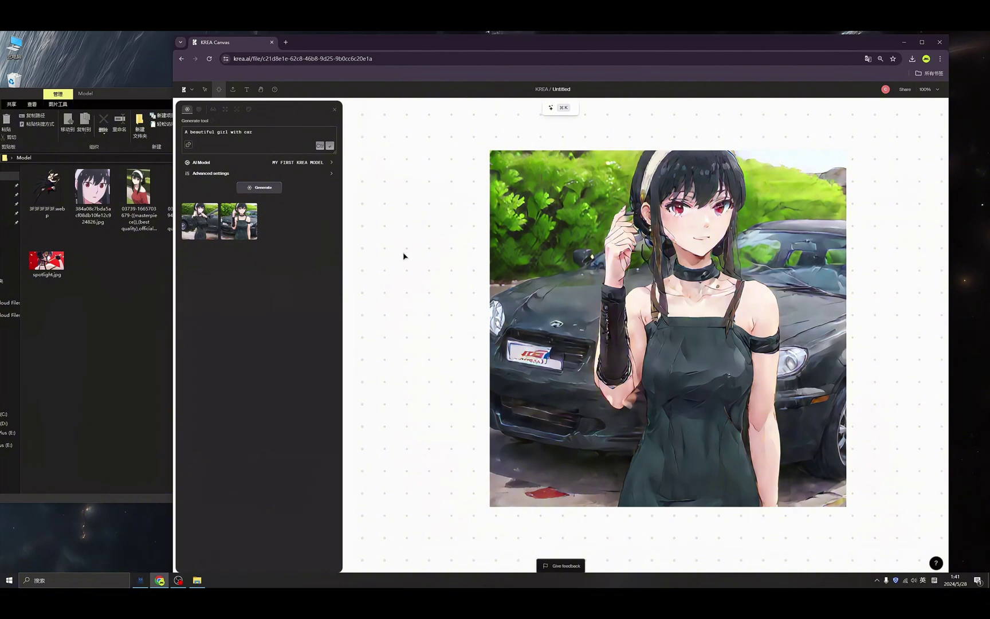
- View the second generated car image in its own tab, then close it
{"action": "left_click", "coordinate": [230, 239]}
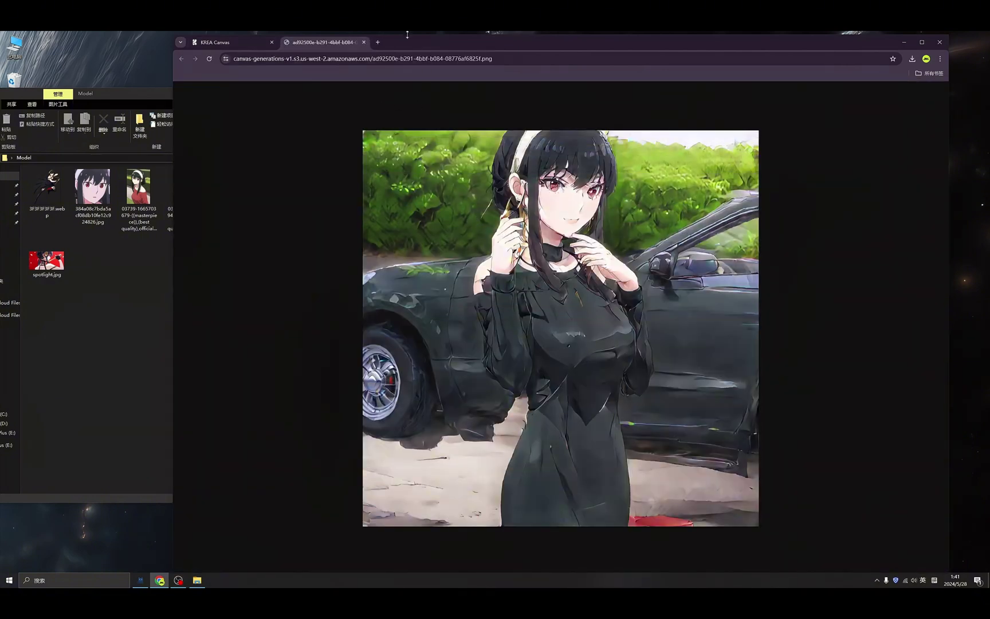
{"action": "left_click", "coordinate": [364, 42]}
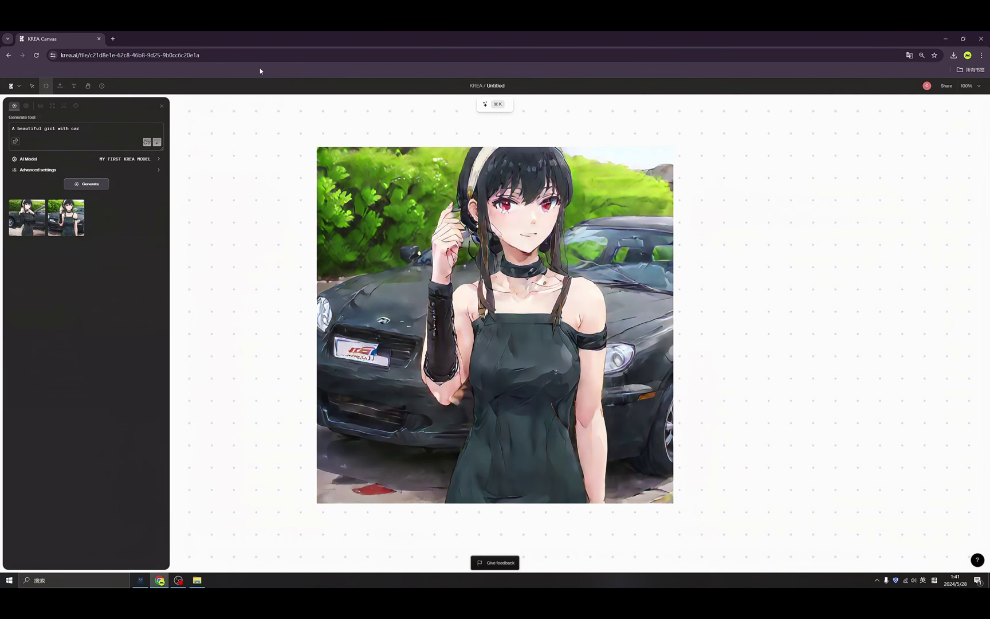
- Switch the generation image size to 4:3 in the advanced settings
{"action": "left_click", "coordinate": [87, 132]}
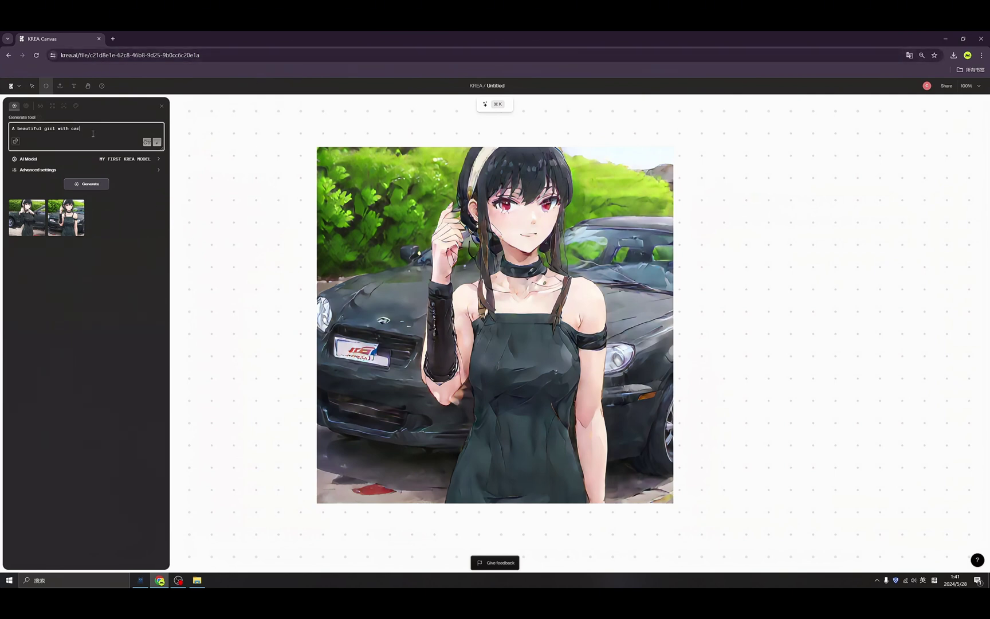
{"action": "left_click", "coordinate": [131, 170]}
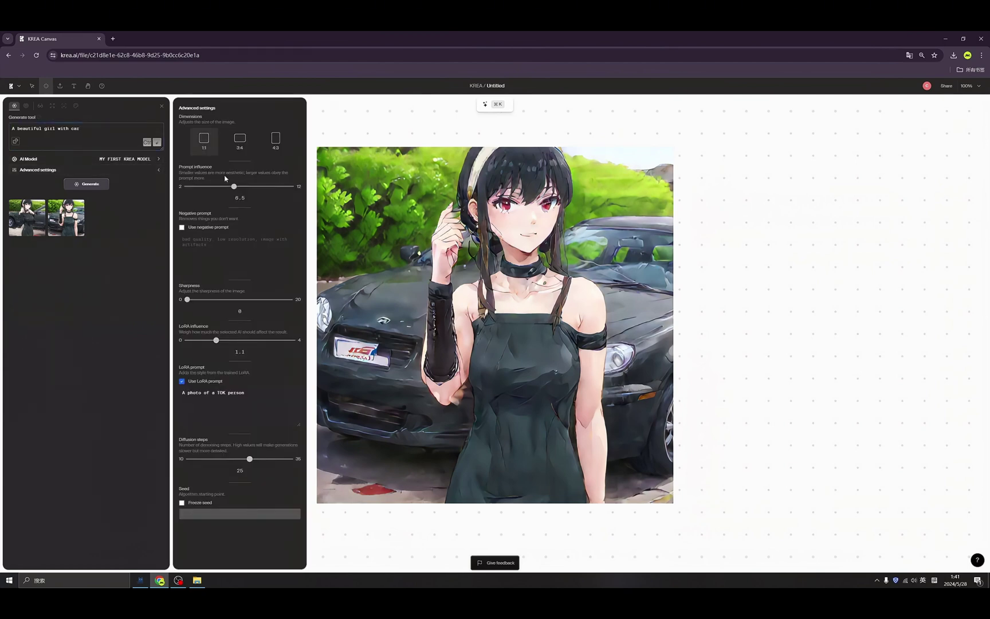
{"action": "left_click", "coordinate": [272, 148]}
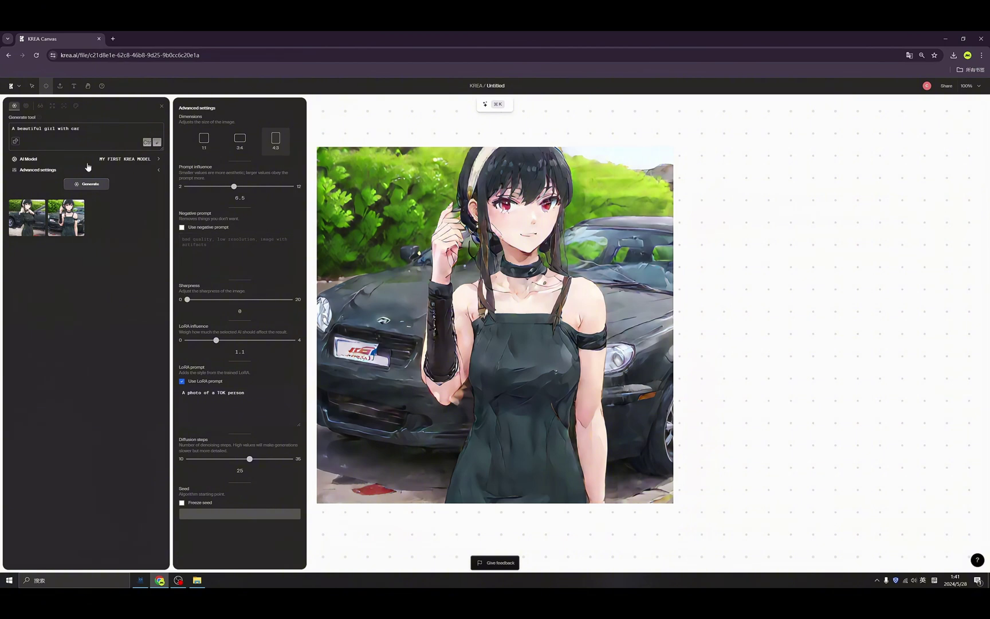
- Replace the prompt with 'A girl in red' and generate new images
{"action": "left_click_drag", "start_coordinate": [80, 129], "coordinate": [15, 150]}
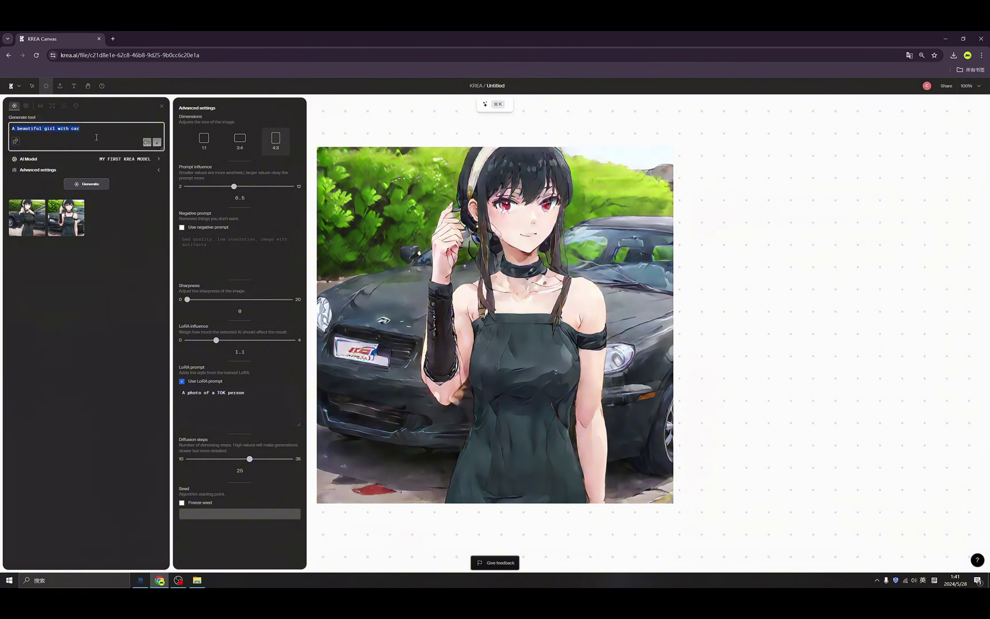
{"action": "type", "text": "A"}
{"action": "left_click", "coordinate": [109, 184]}
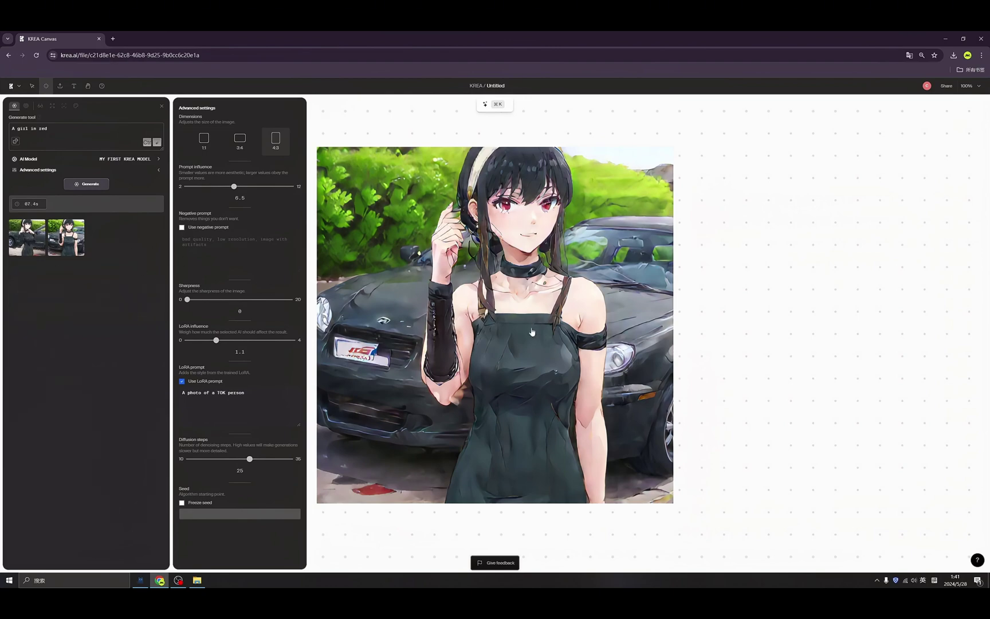
- Add the first finished 'A girl in red' portrait to the canvas
{"action": "scroll", "coordinate": [515, 323], "scroll_direction": "down", "scroll_amount": 6}
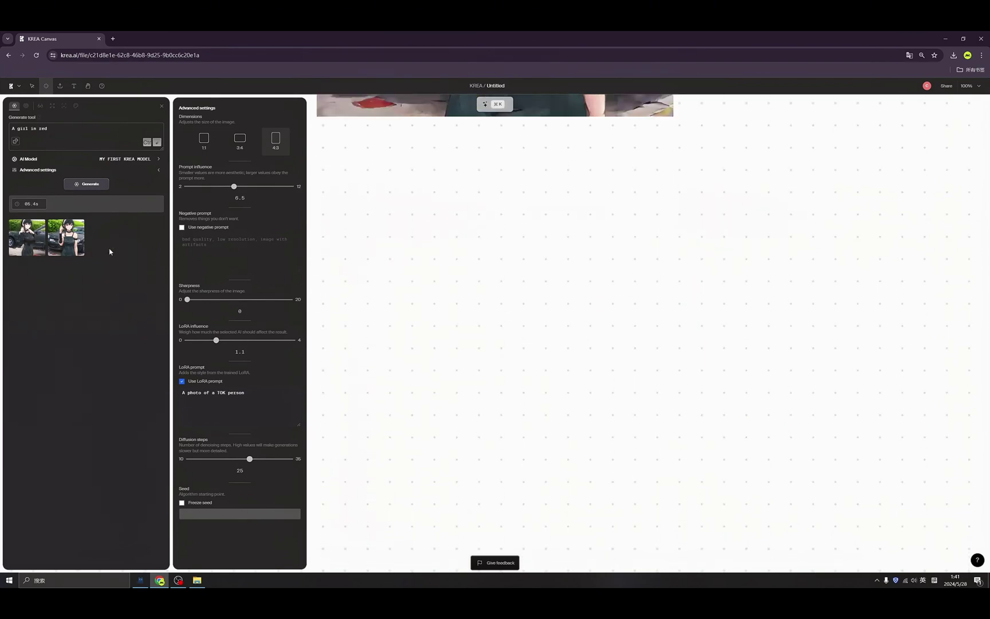
{"action": "scroll", "coordinate": [401, 295], "scroll_direction": "up", "scroll_amount": 3}
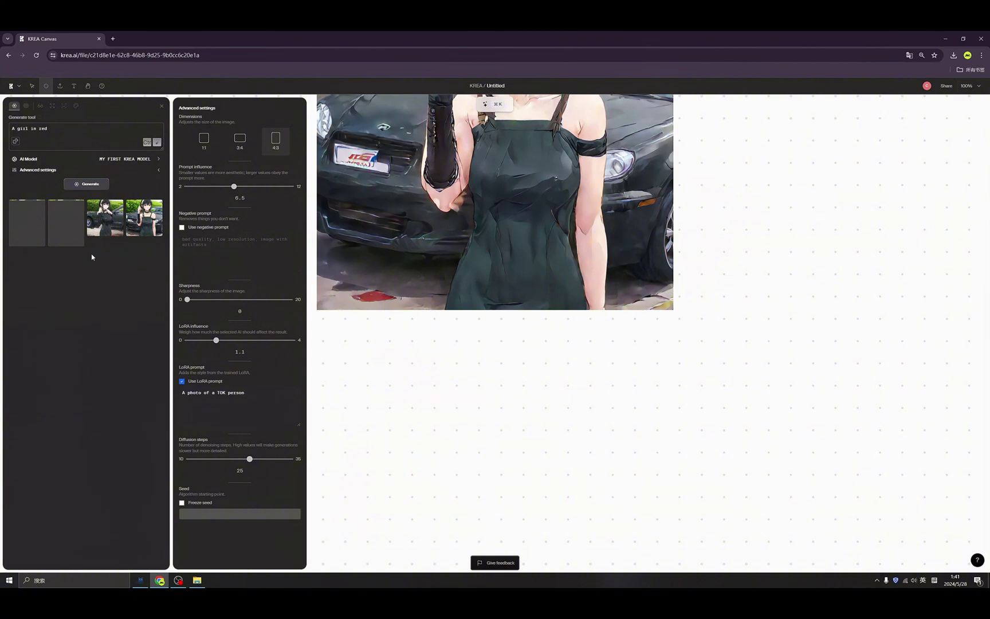
{"action": "scroll", "coordinate": [409, 358], "scroll_direction": "down", "scroll_amount": 4}
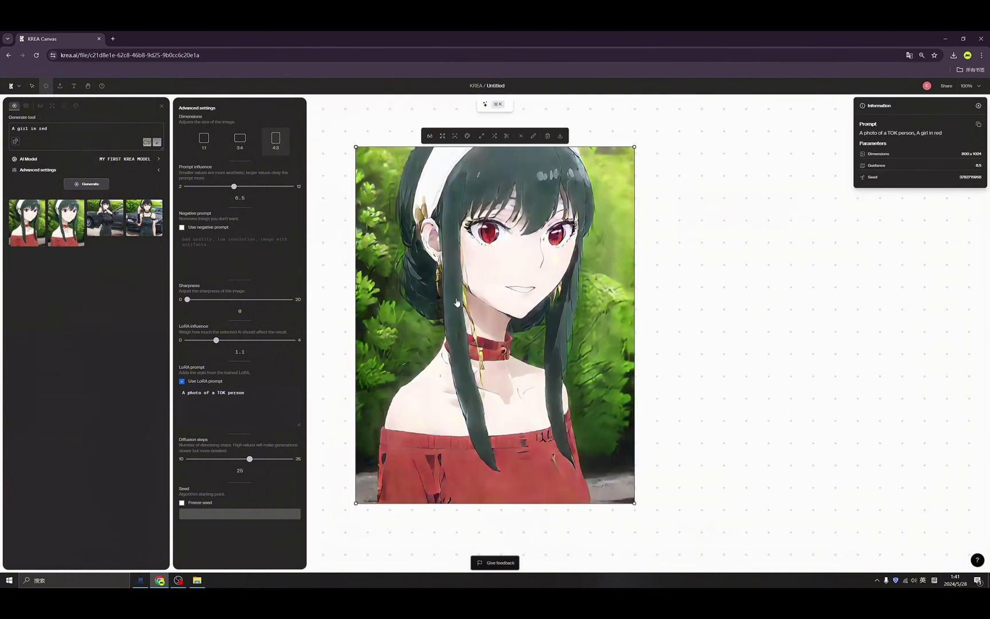
{"action": "left_click", "coordinate": [659, 338]}
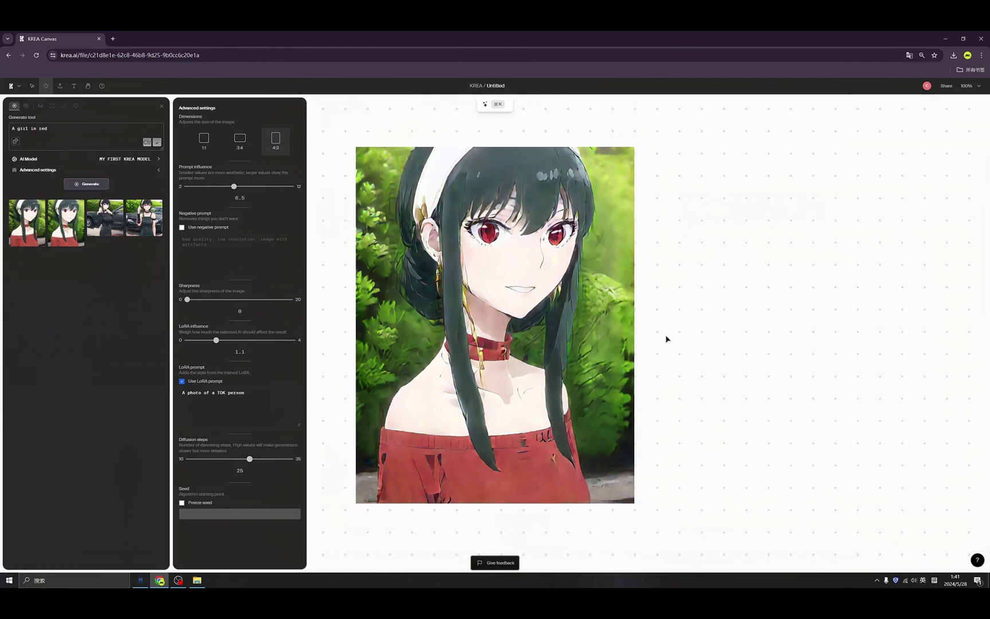
- Shift the red-top portrait right and slightly up, next to the girl-with-car image
{"action": "right_click", "coordinate": [465, 272]}
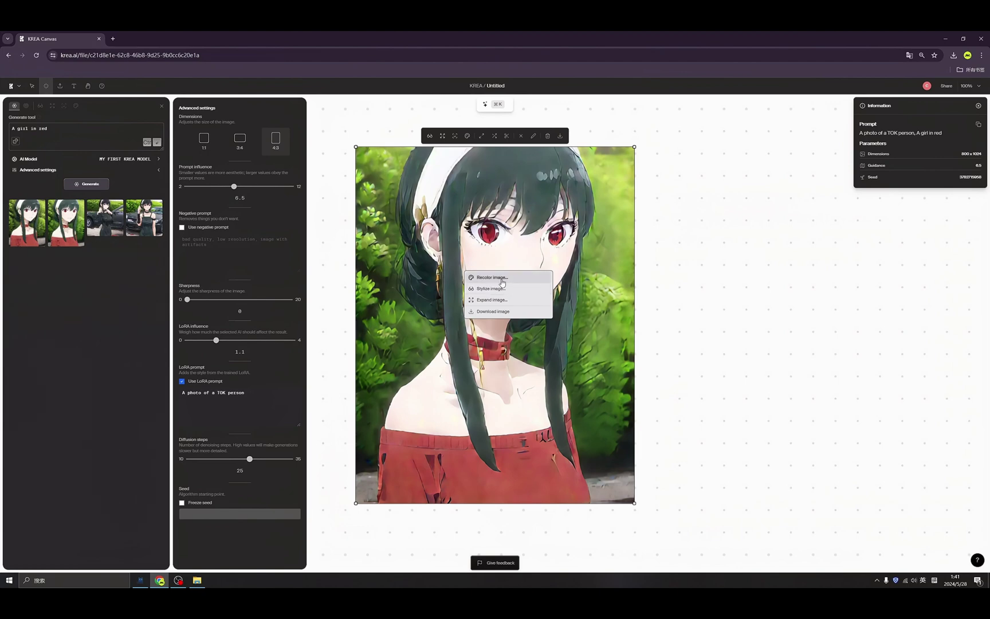
{"action": "left_click", "coordinate": [684, 299]}
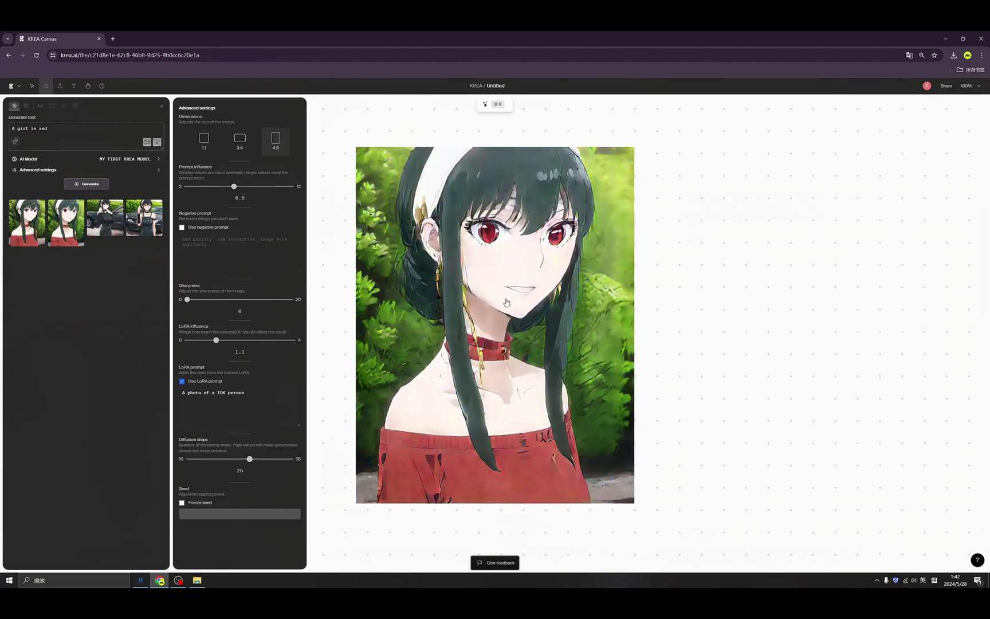
{"action": "left_click_drag", "start_coordinate": [495, 357], "coordinate": [597, 344]}
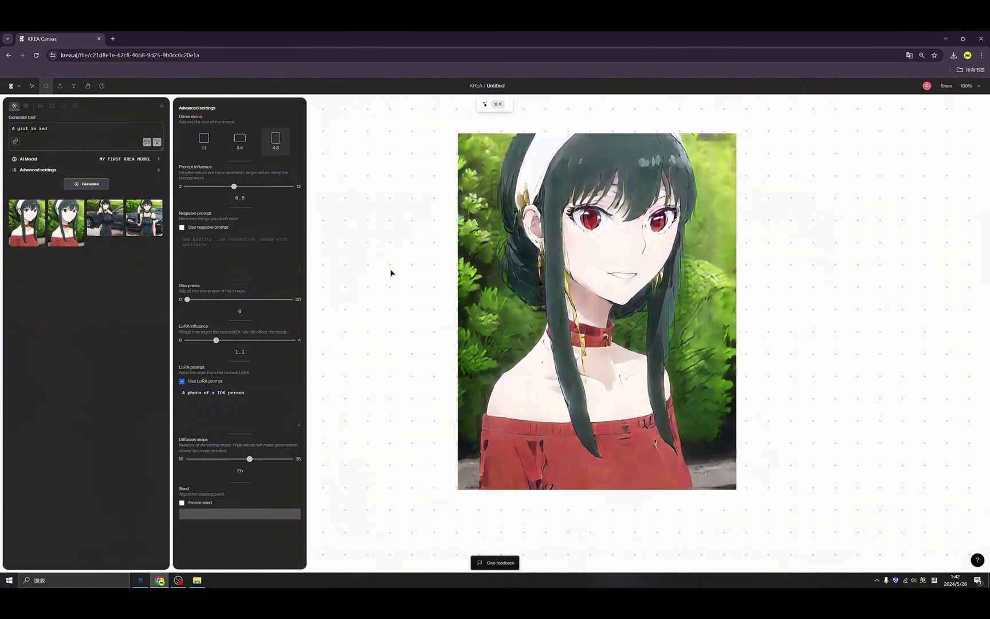
{"action": "scroll", "coordinate": [414, 281], "scroll_direction": "up", "scroll_amount": 3}
{"action": "scroll", "coordinate": [414, 281], "scroll_direction": "down", "scroll_amount": 3}
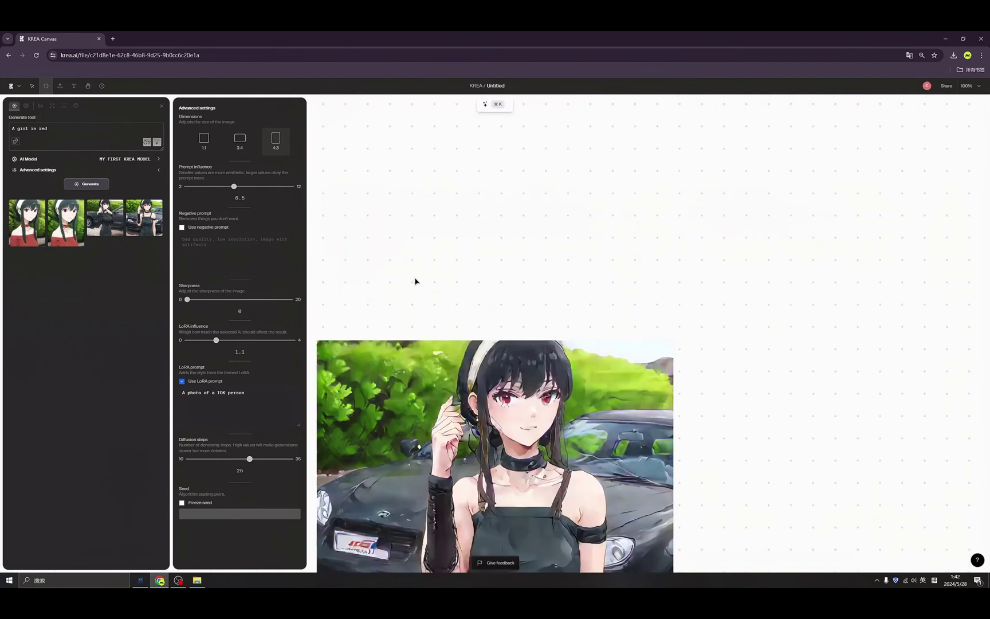
{"action": "scroll", "coordinate": [415, 279], "scroll_direction": "down", "scroll_amount": 6}
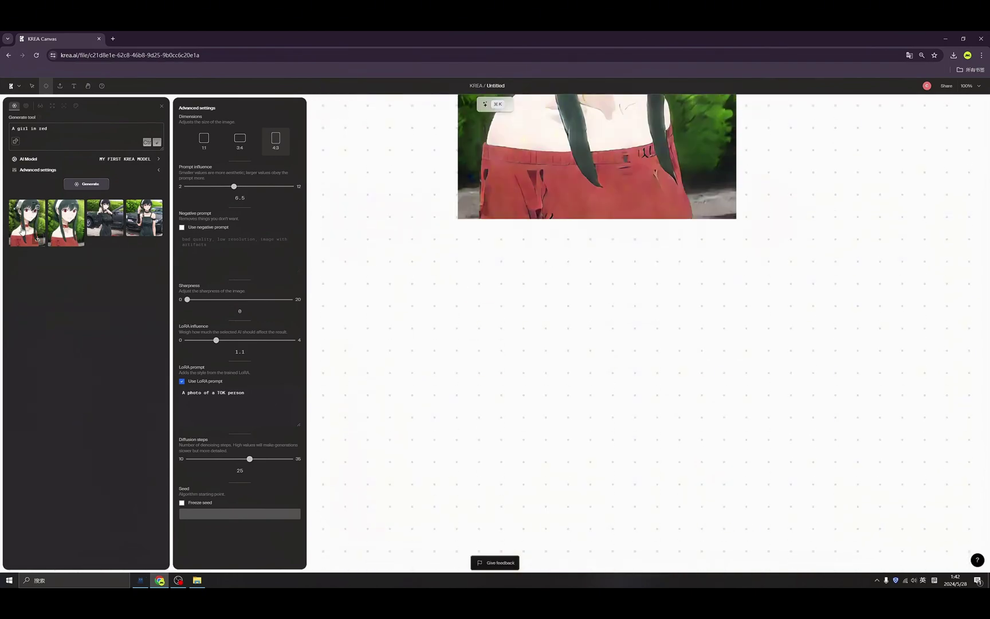